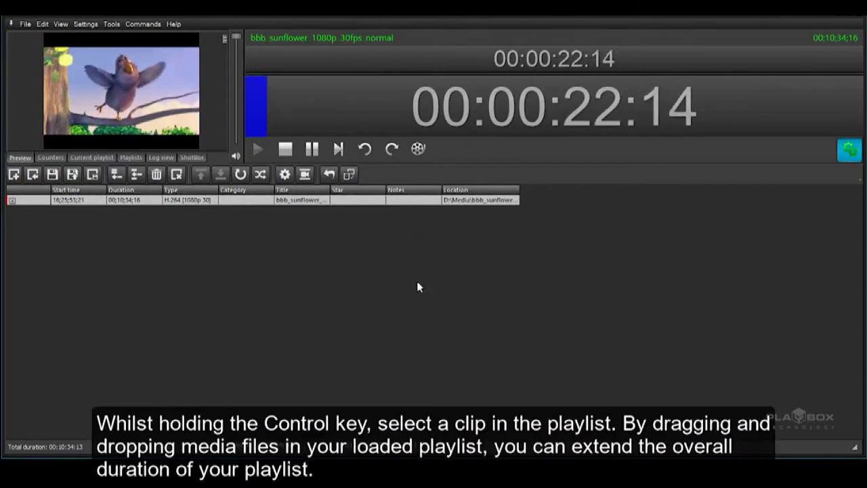
Ctrl-drag the sunflower clip to fill the playlist with 22 copies.
mouse_move(410, 201)
left_mouse_down()
mouse_move(431, 315)
mouse_move(415, 237)
left_mouse_up()
left_click_drag(427, 380, 409, 250)
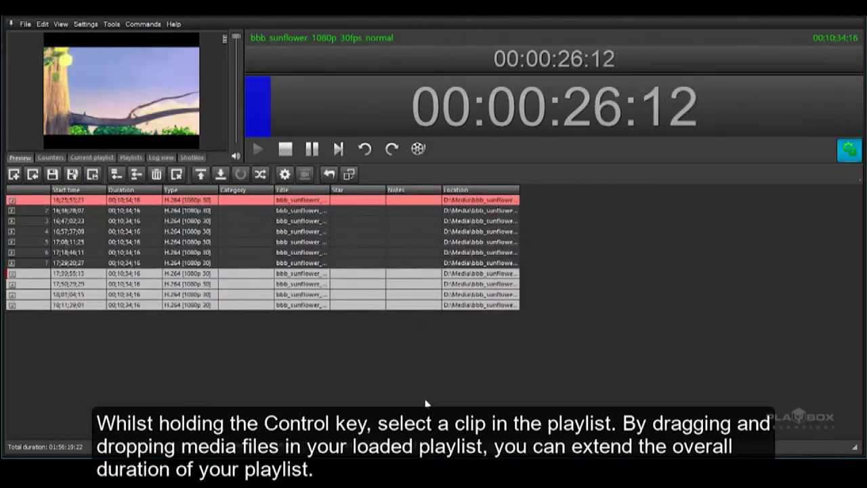
mouse_move(426, 404)
left_mouse_down()
mouse_move(377, 262)
mouse_move(379, 320)
left_mouse_up()
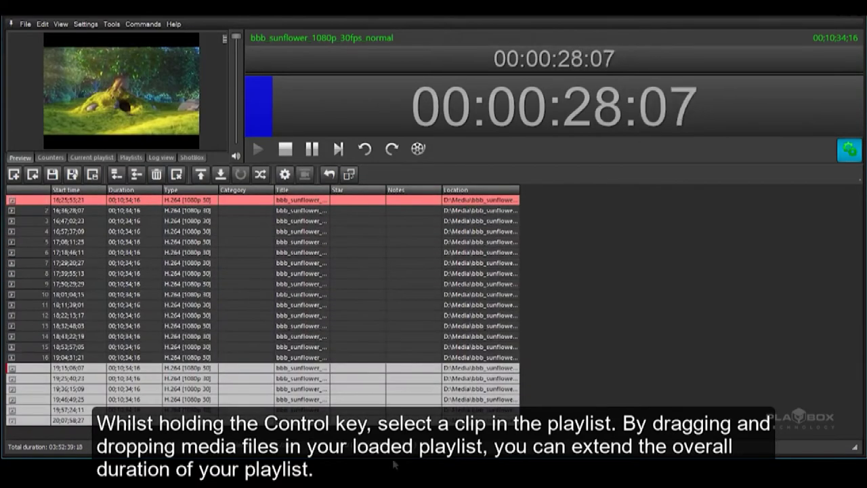
Select the 18:32:48:03 clip with Ctrl-clicks and move the selected clips higher in the playlist.
left_click(379, 325, "ctrl")
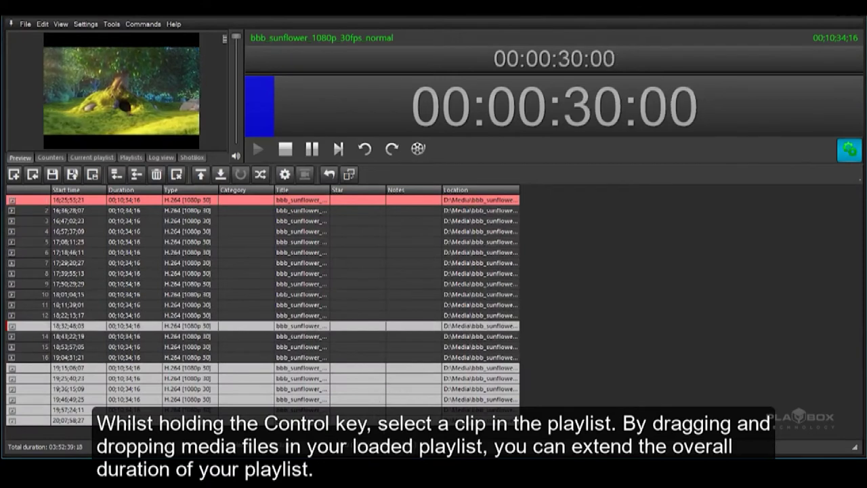
left_click(414, 378, "ctrl")
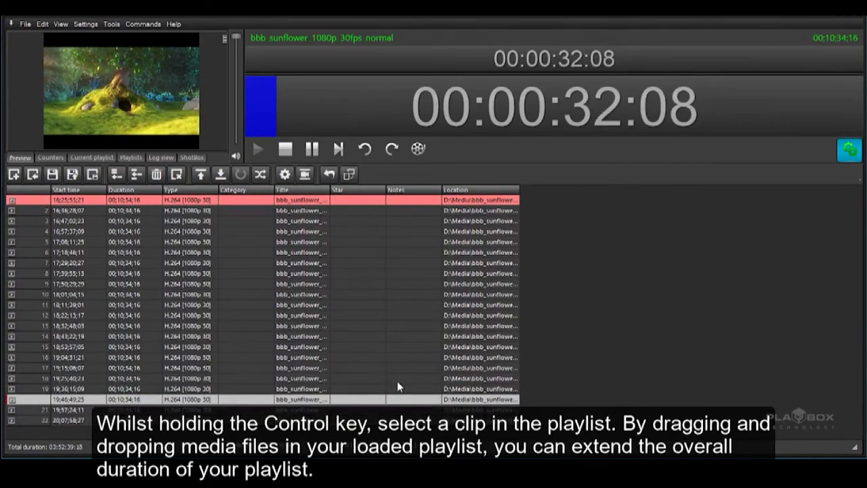
left_click_drag(397, 381, 320, 319)
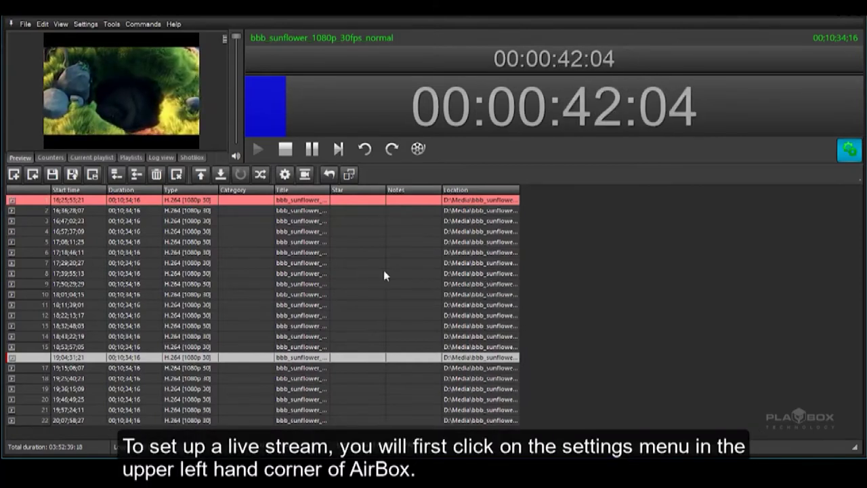
Open the Live Editor from Settings > Live inputs and view Live_1's input type options.
left_click(88, 27)
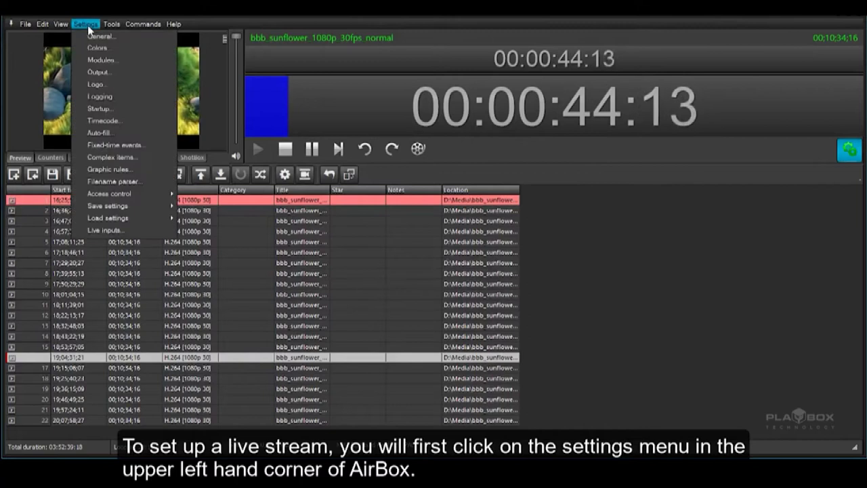
left_click(89, 26)
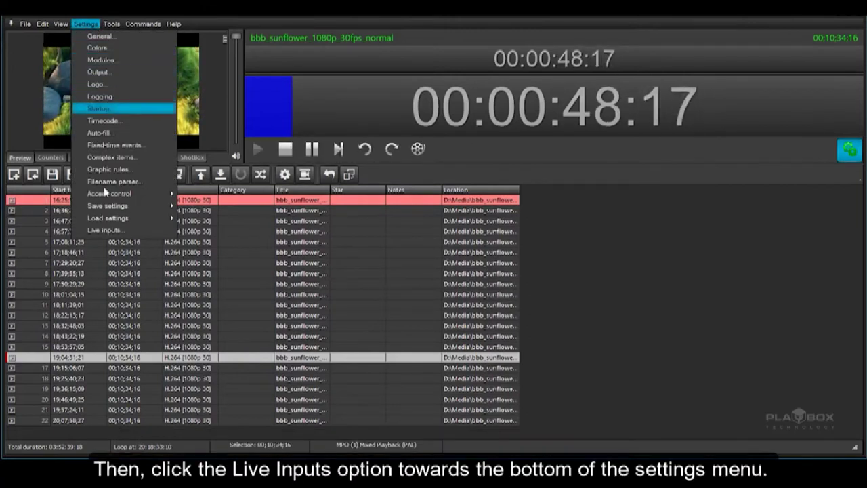
left_click(122, 231)
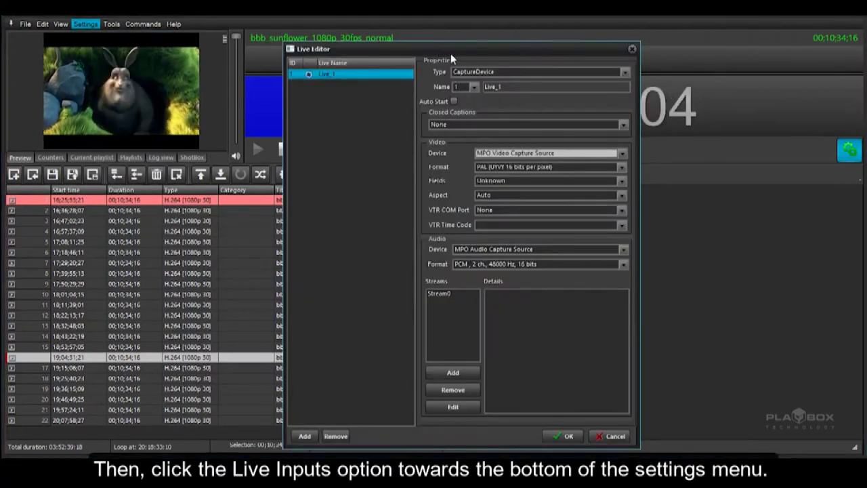
left_click_drag(439, 54, 450, 59)
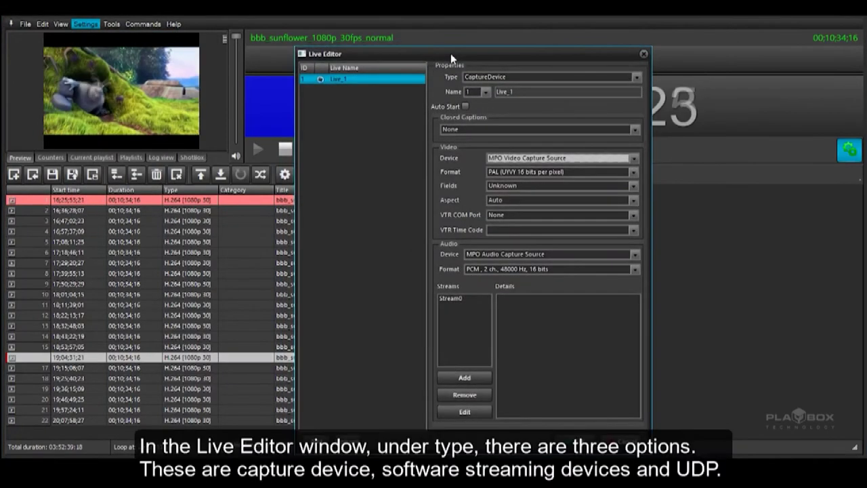
left_click(509, 80)
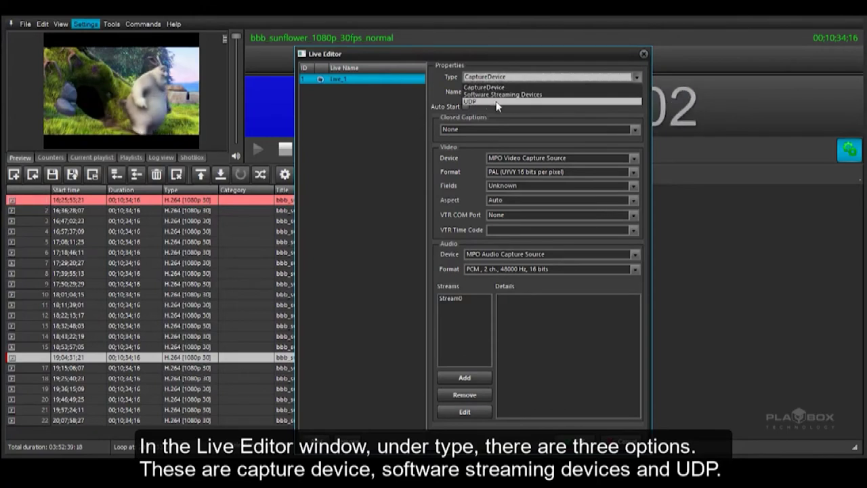
Delete the existing Live_1 input and recreate it as a CaptureDevice input.
left_click(373, 184)
left_click(354, 442)
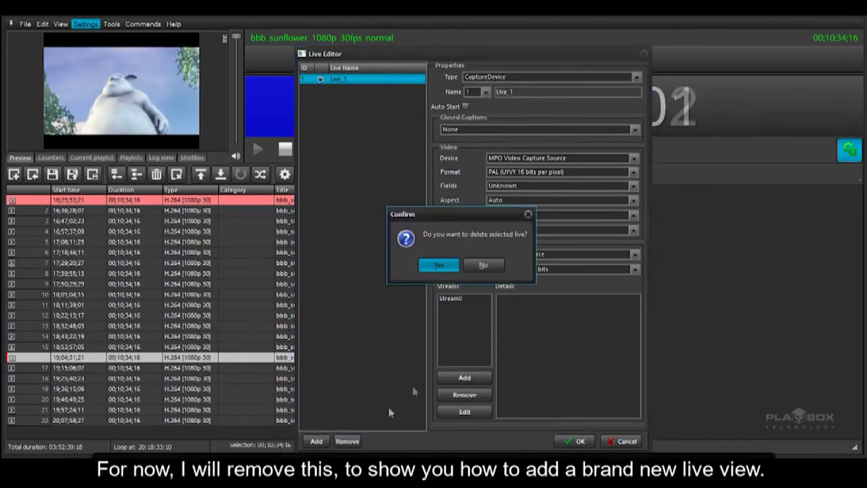
left_click(439, 265)
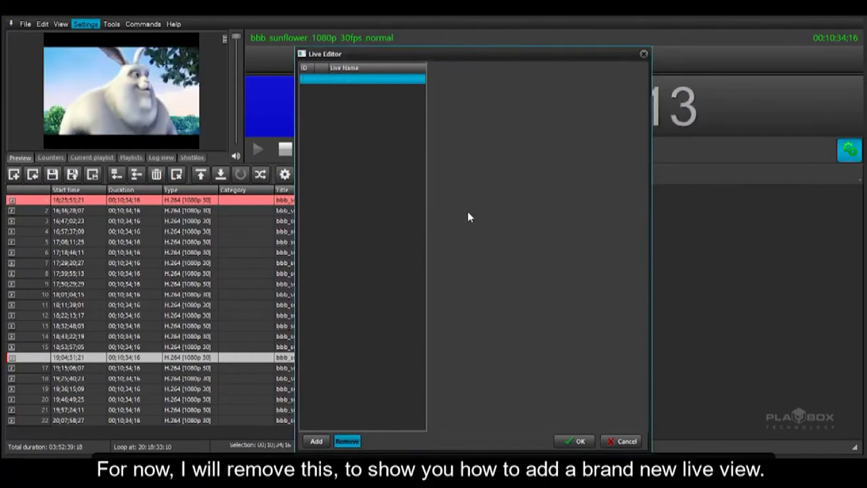
left_click(322, 441)
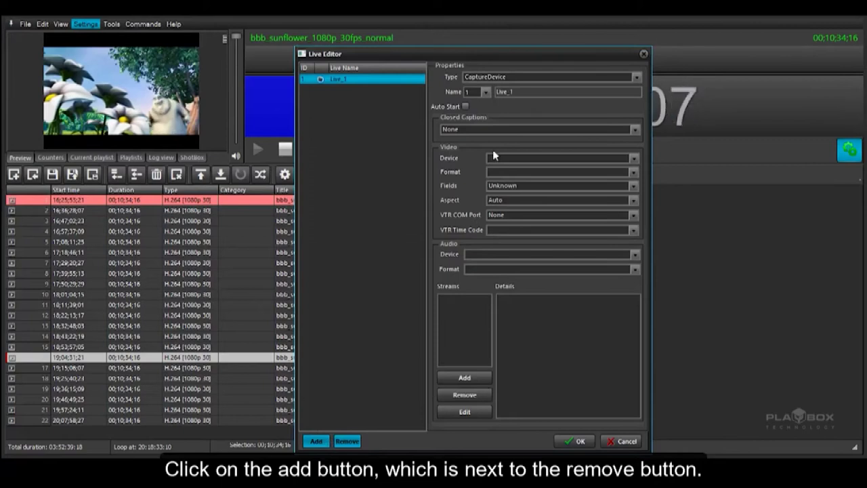
left_click(515, 78)
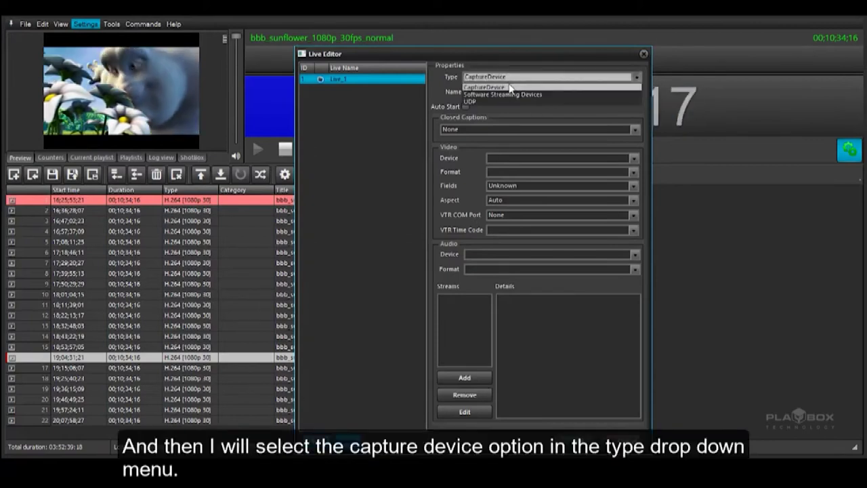
left_click(521, 84)
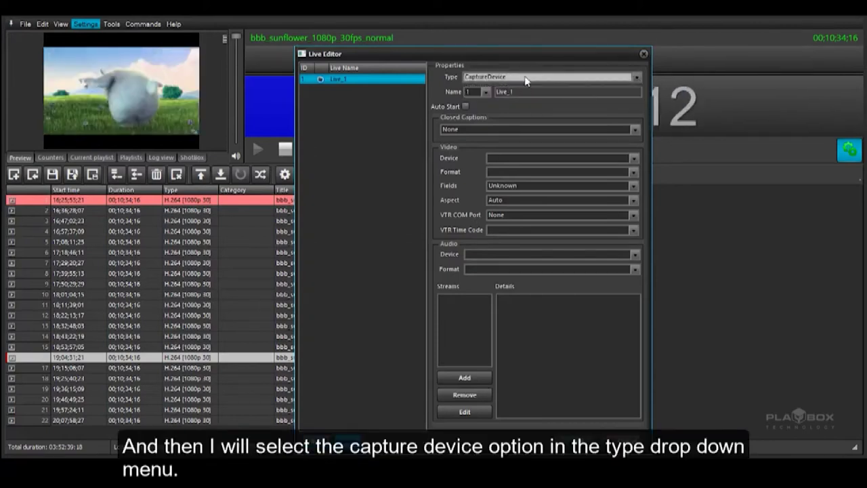
Set Live_1's video device to MPO Video Capture Source and audio device to MPO Audio Capture Source.
left_click(537, 158)
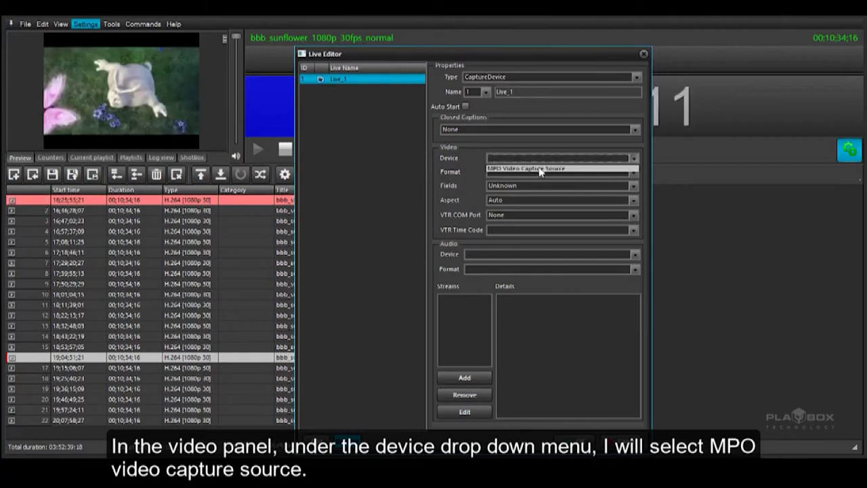
left_click(542, 168)
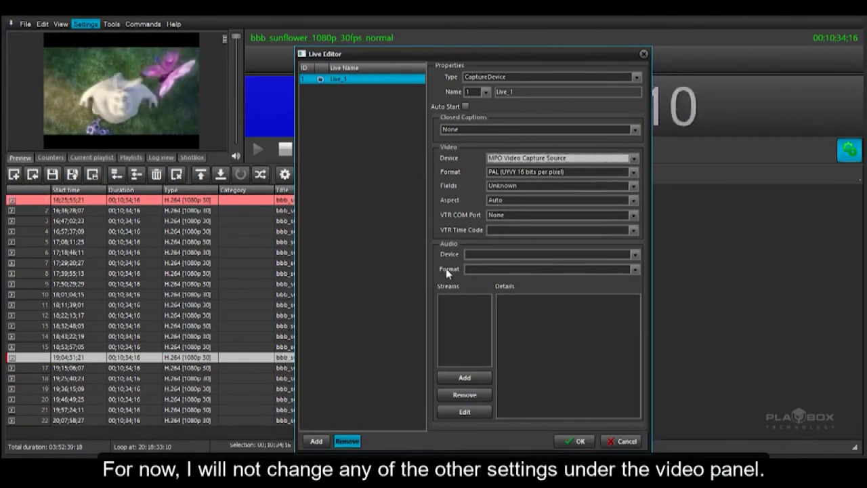
left_click(499, 253)
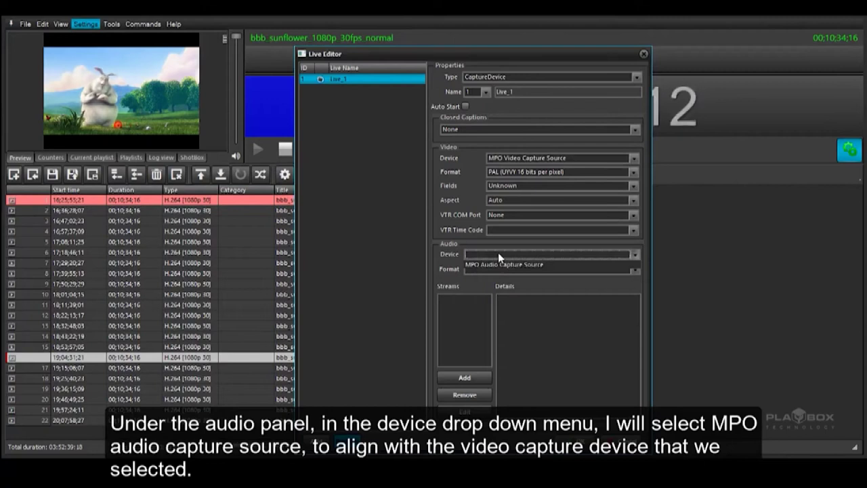
left_click(508, 264)
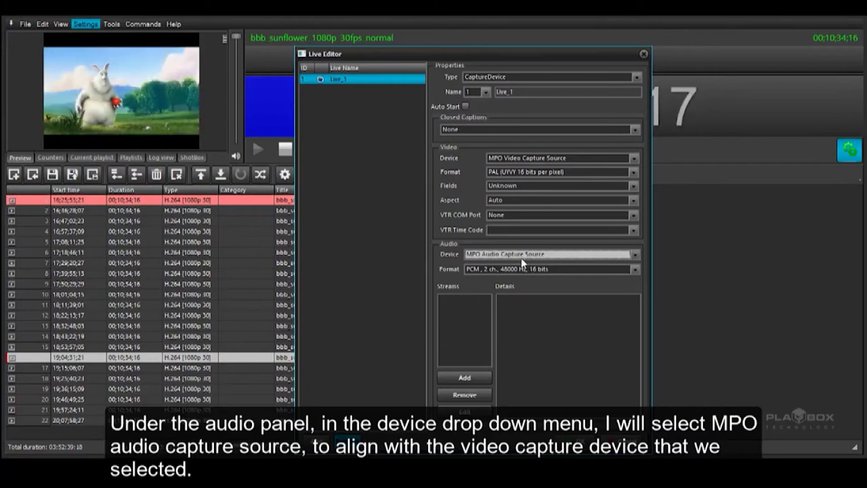
Add a Live_1 audio stream with 4 mono channels in English, Old.
left_click(475, 378)
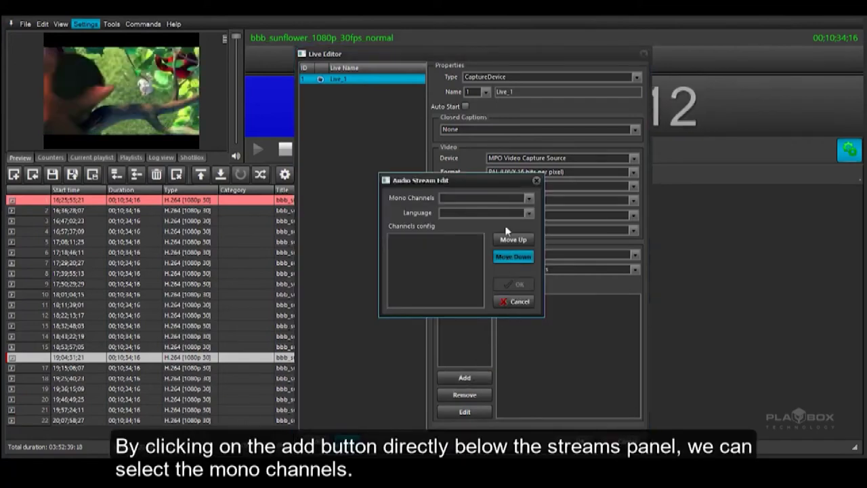
left_click(458, 196)
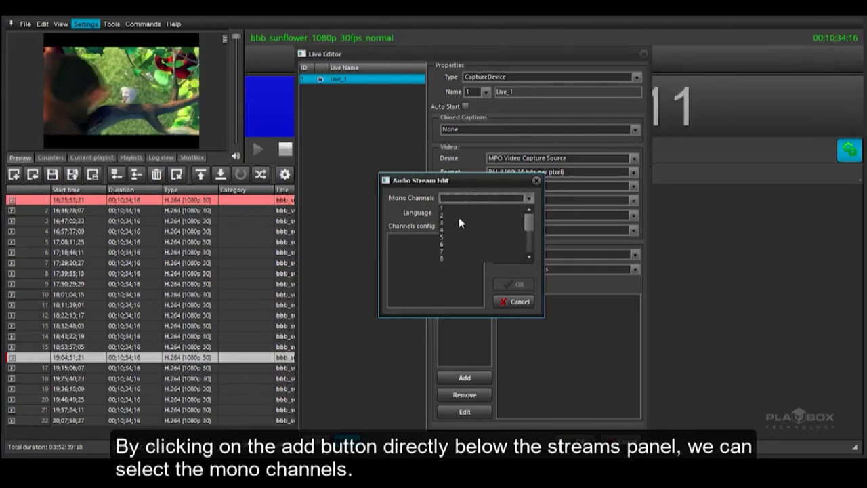
left_click(447, 231)
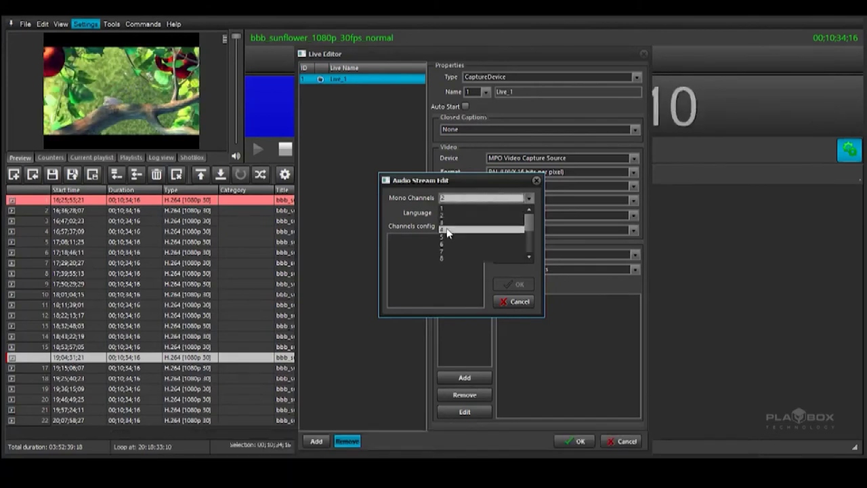
left_click(454, 214)
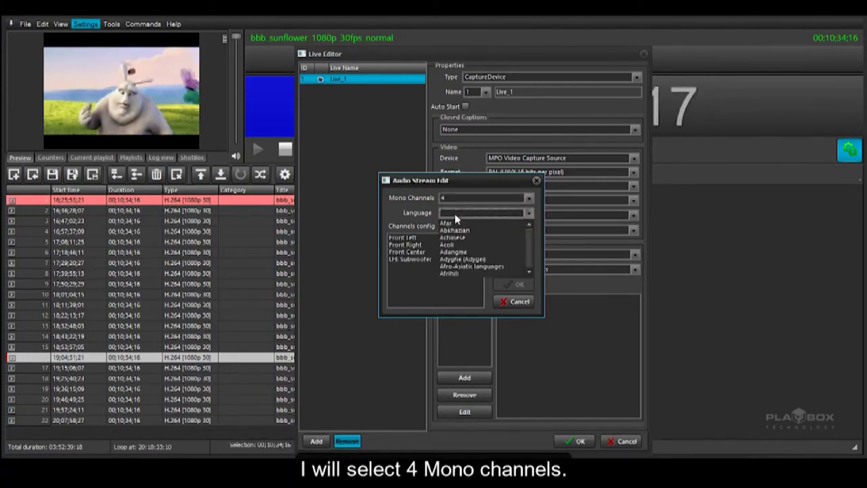
type("e")
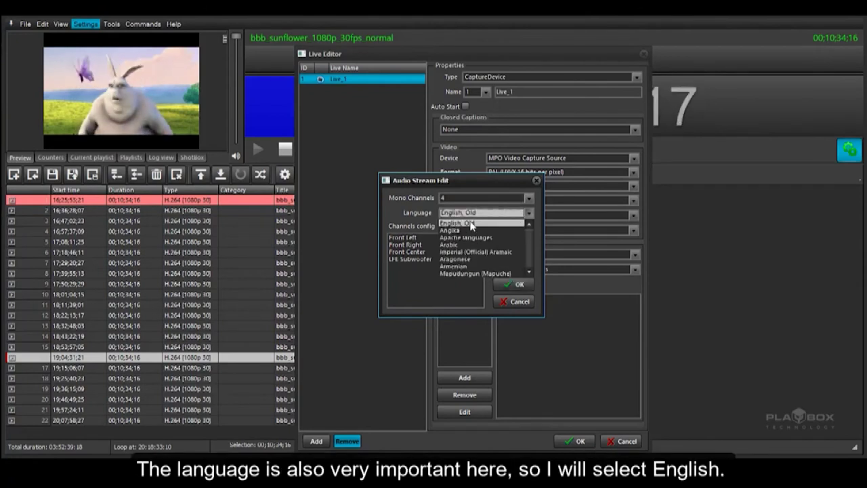
left_click(483, 215)
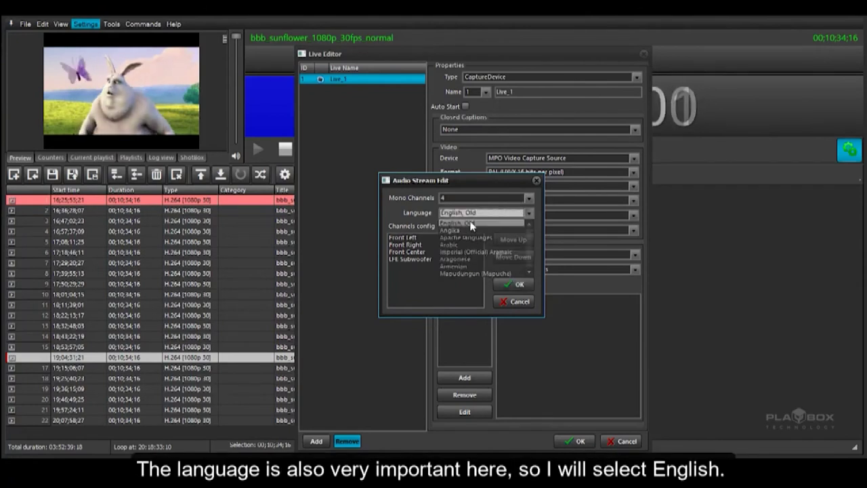
Save the new stream and the Live_1 configuration, applying the settings immediately.
left_click(510, 285)
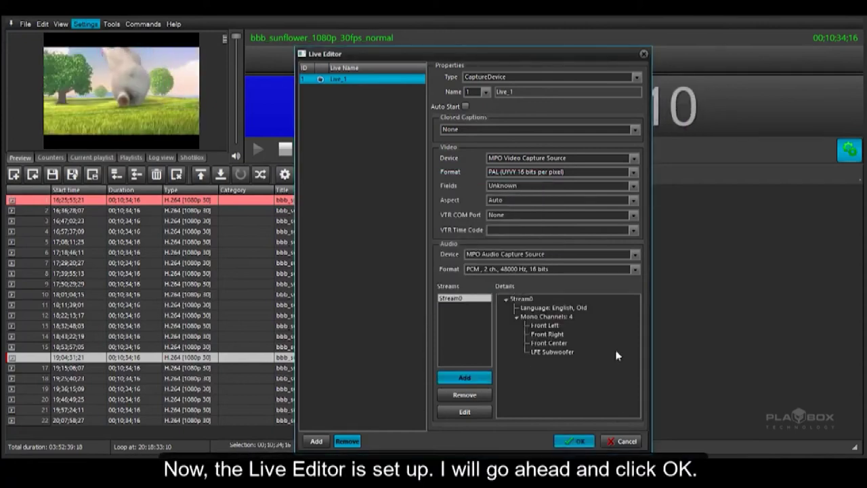
left_click(576, 441)
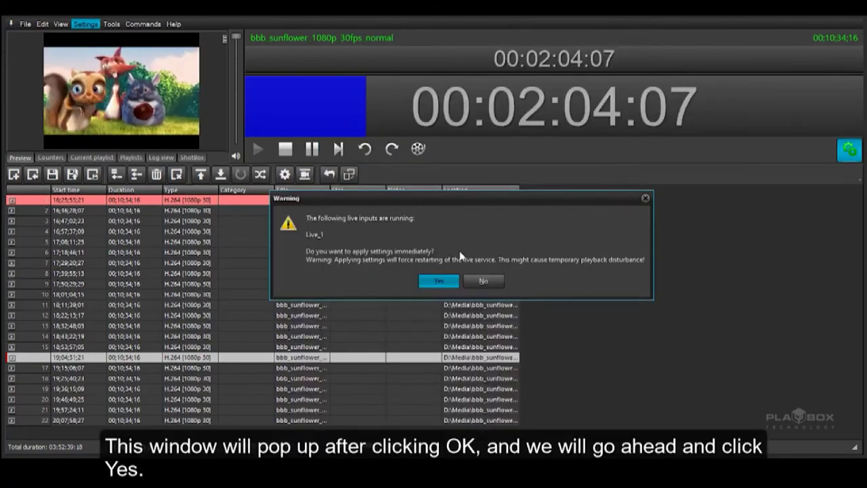
left_click(439, 281)
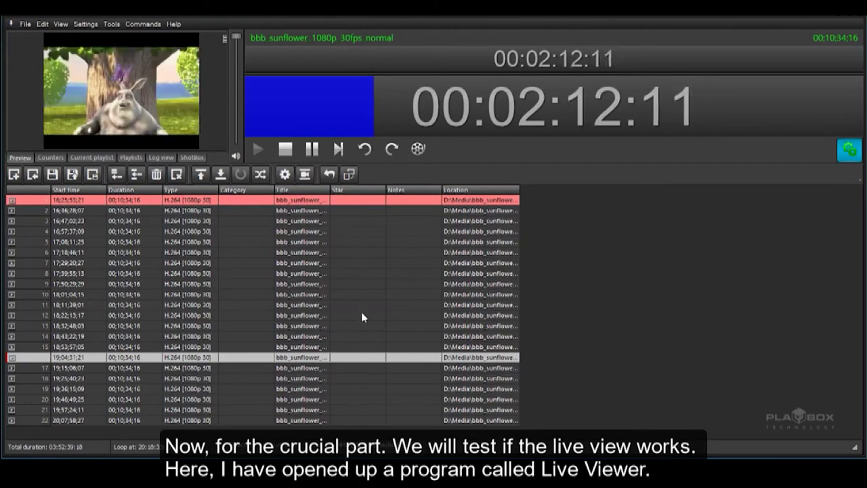
In Live Viewer, open Streams > Add/Remove Stream > Add/Remove Live Stream.
key("alt+Tab")
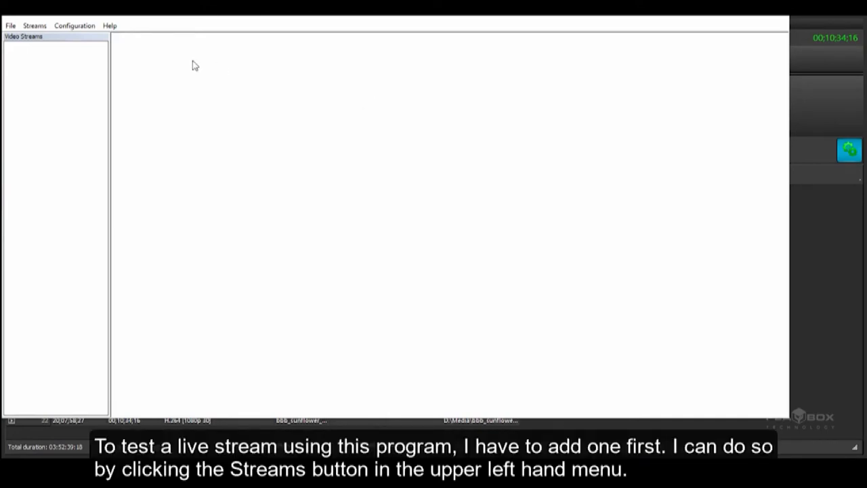
left_click(35, 28)
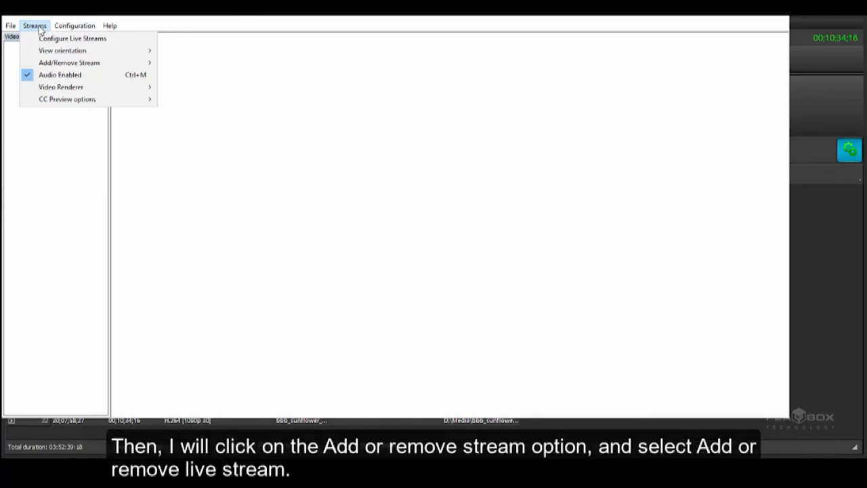
left_click(93, 63)
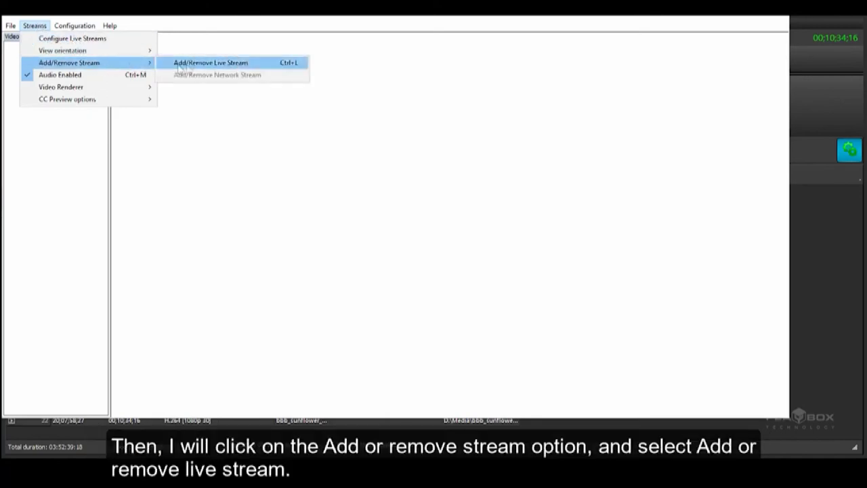
left_click(239, 65)
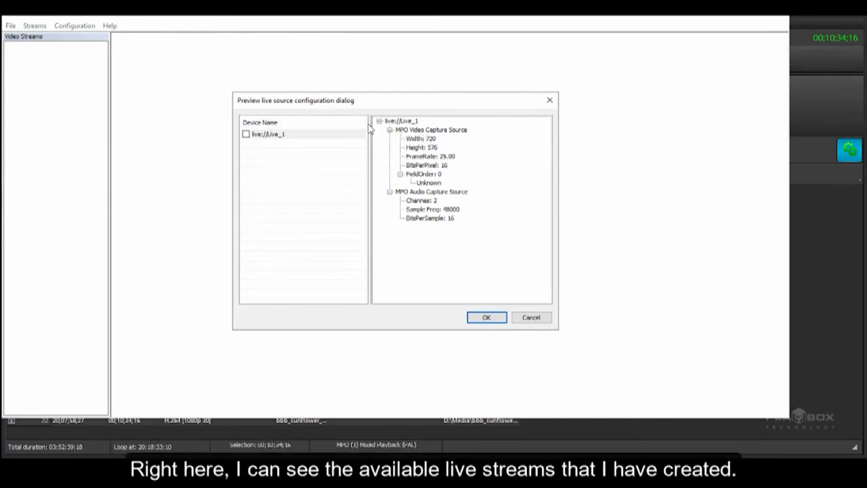
Tick live://Live_1 and confirm to add it as a preview stream.
left_click(246, 135)
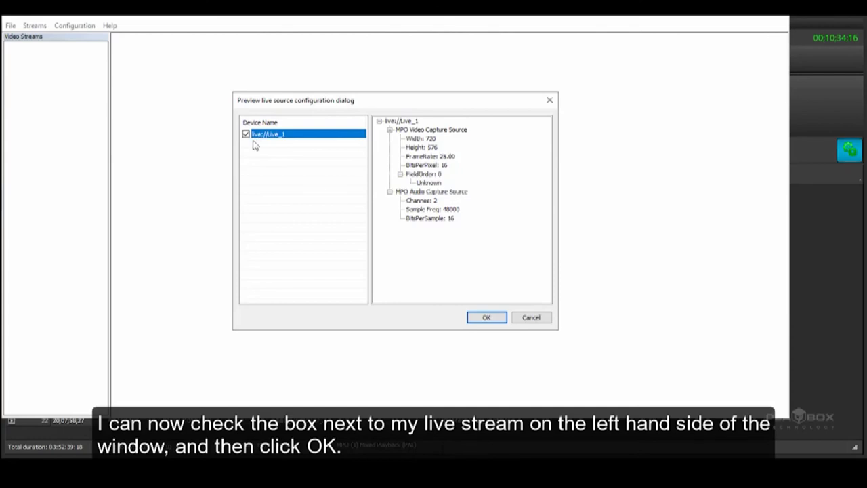
left_click(486, 317)
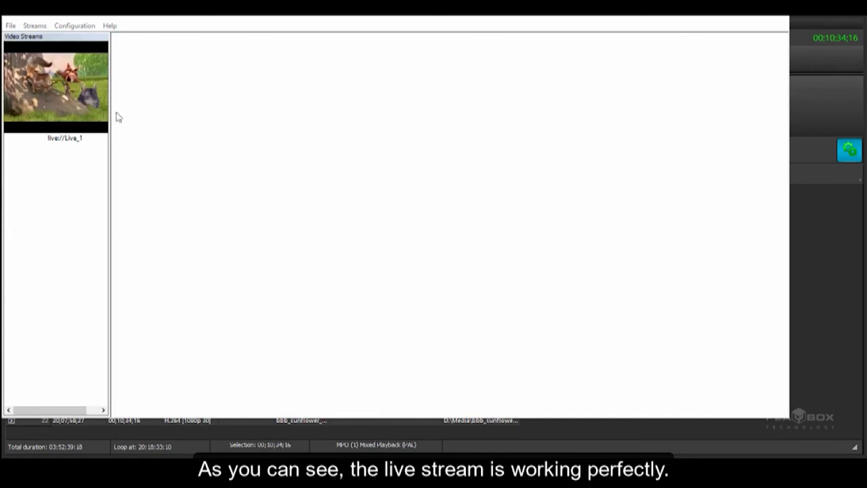
left_click(69, 88)
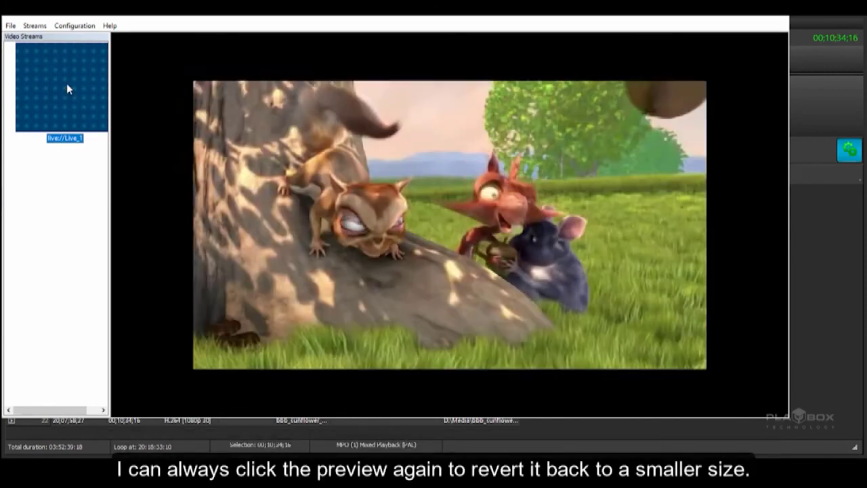
left_click(66, 84)
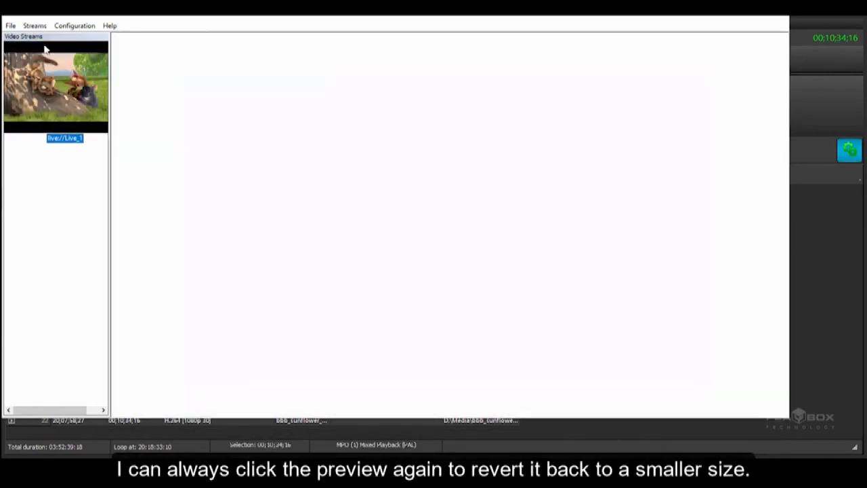